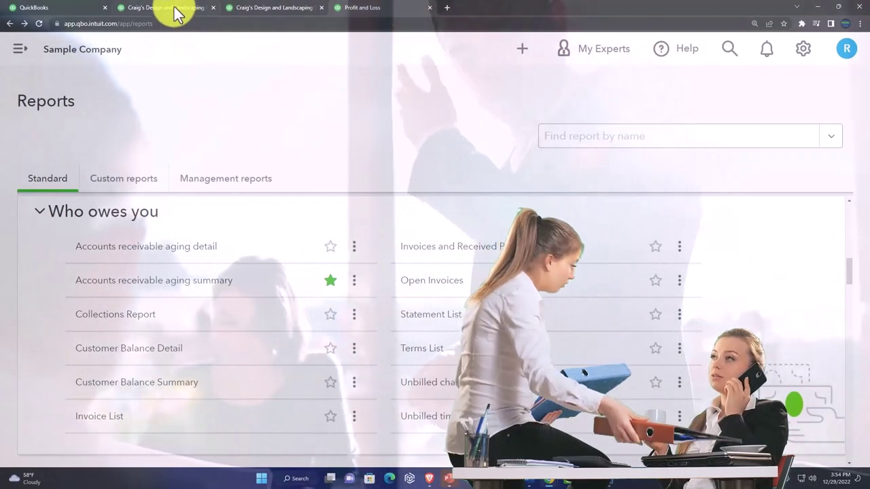
- Show the Balance Sheet with Accounts Receivable expanded to its $5,281.52 A/R line
{"action": "left_click", "coordinate": [174, 10]}
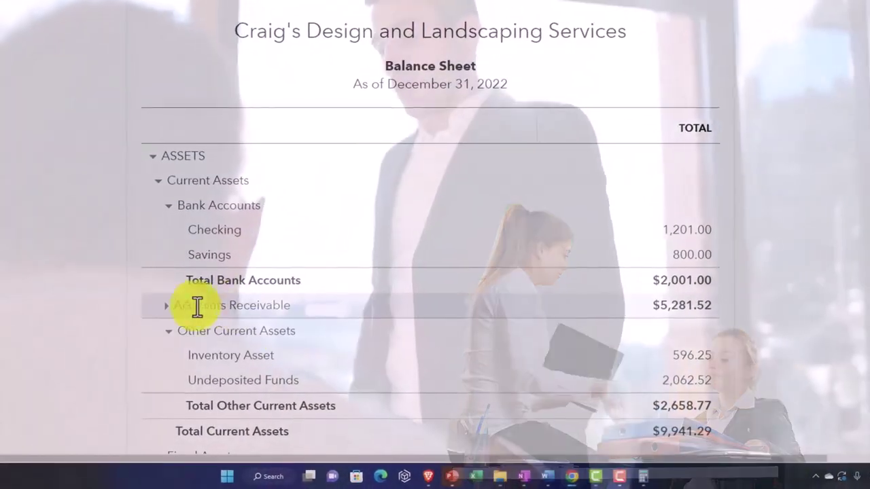
{"action": "left_click", "coordinate": [167, 307]}
{"action": "scroll", "coordinate": [166, 308], "scroll_direction": "down", "scroll_amount": 2}
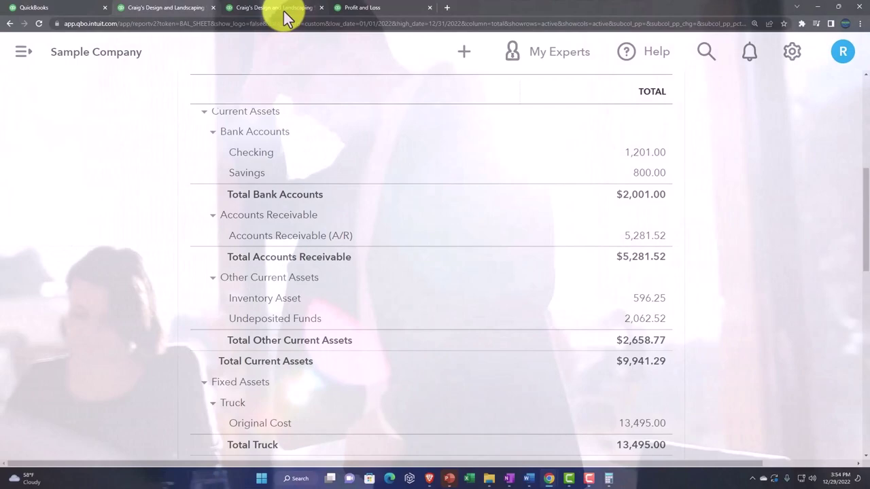
{"action": "left_click", "coordinate": [344, 14]}
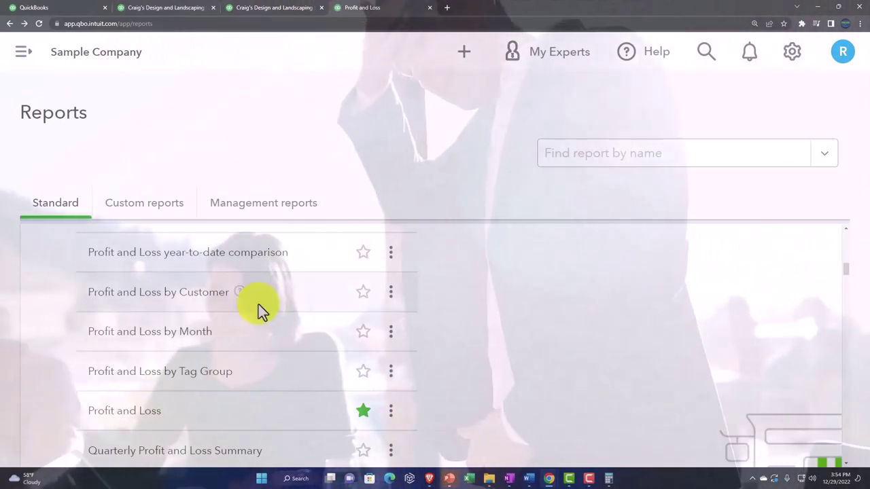
{"action": "scroll", "coordinate": [238, 368], "scroll_direction": "down", "scroll_amount": 3}
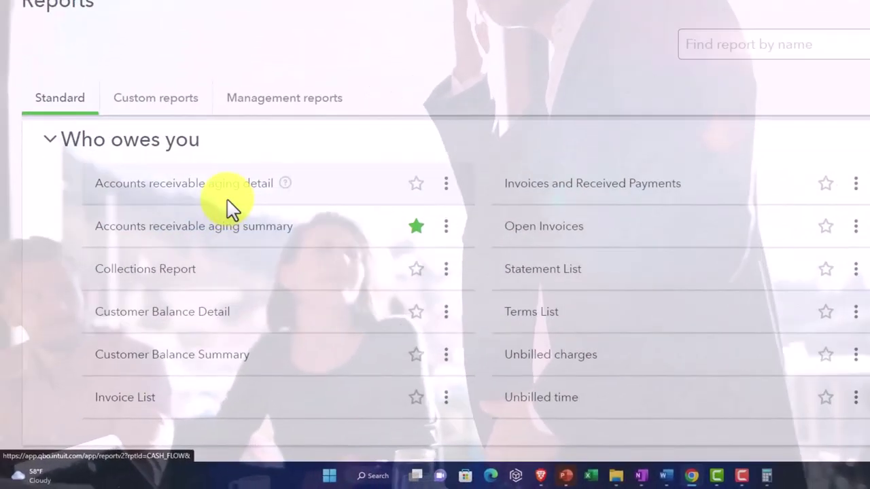
{"action": "right_click", "coordinate": [221, 185]}
{"action": "key", "text": "Escape"}
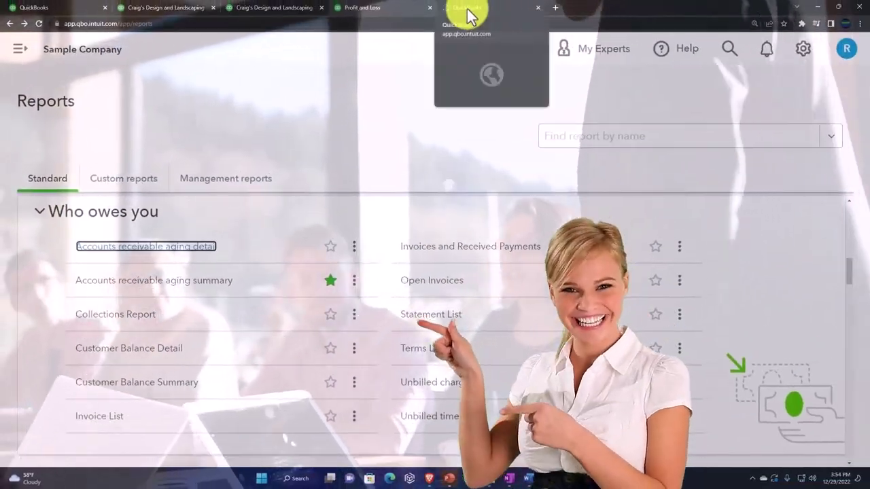
{"action": "left_click", "coordinate": [468, 9]}
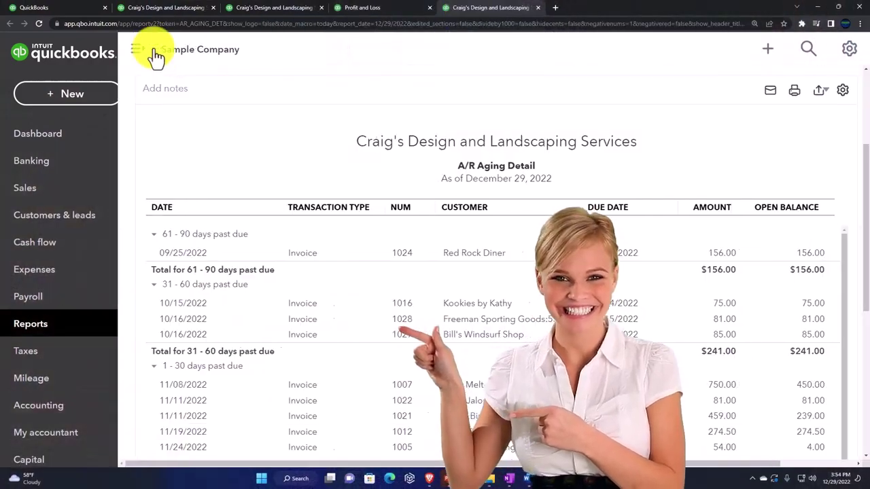
{"action": "left_click", "coordinate": [154, 51]}
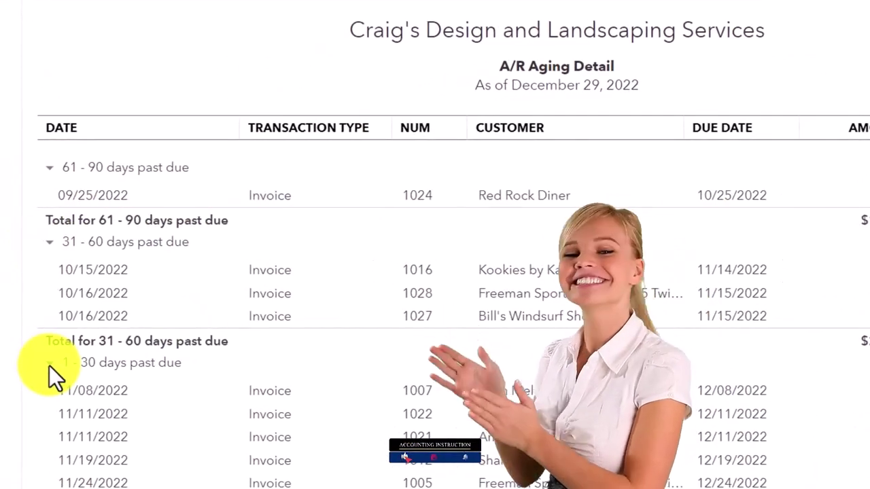
{"action": "scroll", "coordinate": [298, 354], "scroll_direction": "down", "scroll_amount": 5}
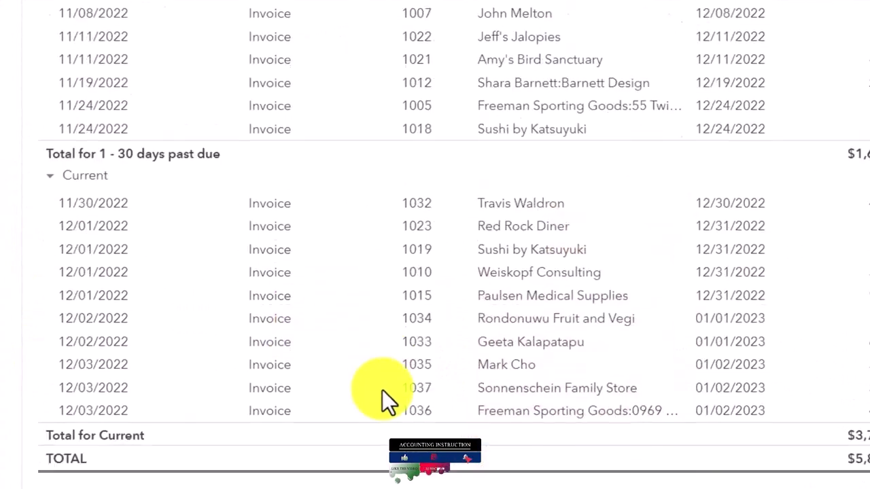
{"action": "left_click", "coordinate": [734, 381]}
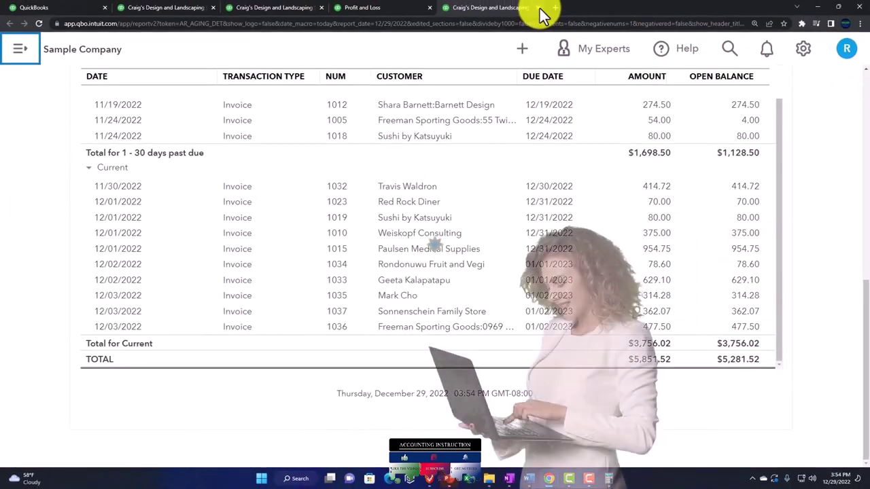
{"action": "left_click", "coordinate": [538, 8]}
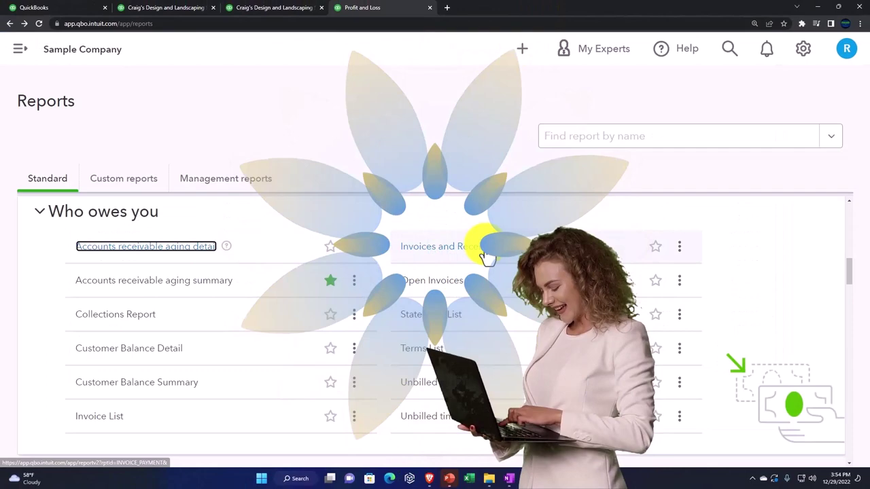
{"action": "scroll", "coordinate": [382, 288], "scroll_direction": "down", "scroll_amount": 1}
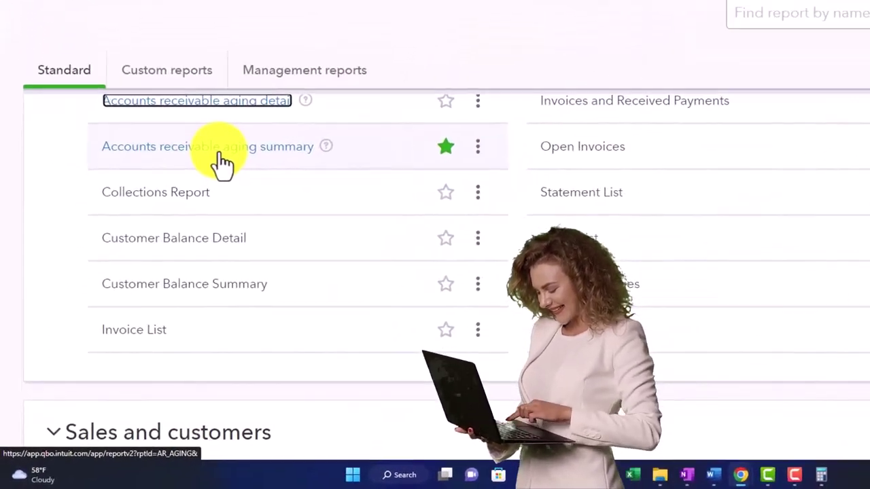
{"action": "right_click", "coordinate": [238, 146]}
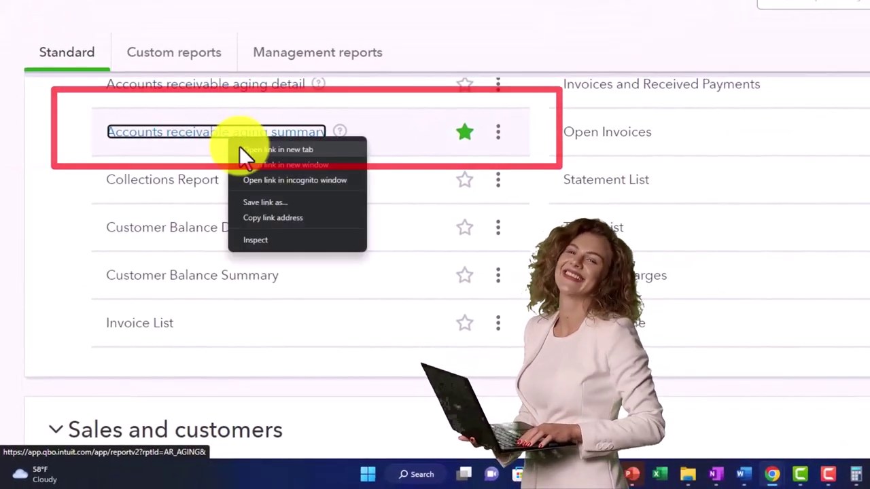
{"action": "key", "text": "Escape"}
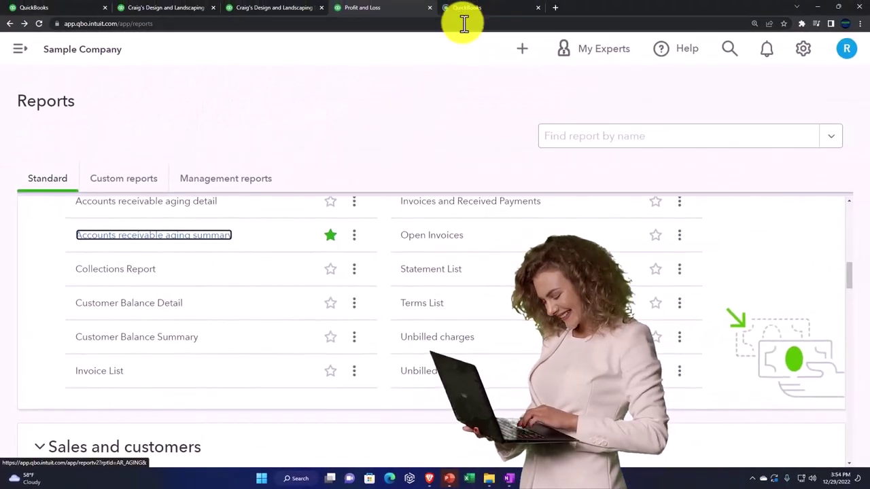
{"action": "left_click", "coordinate": [466, 10]}
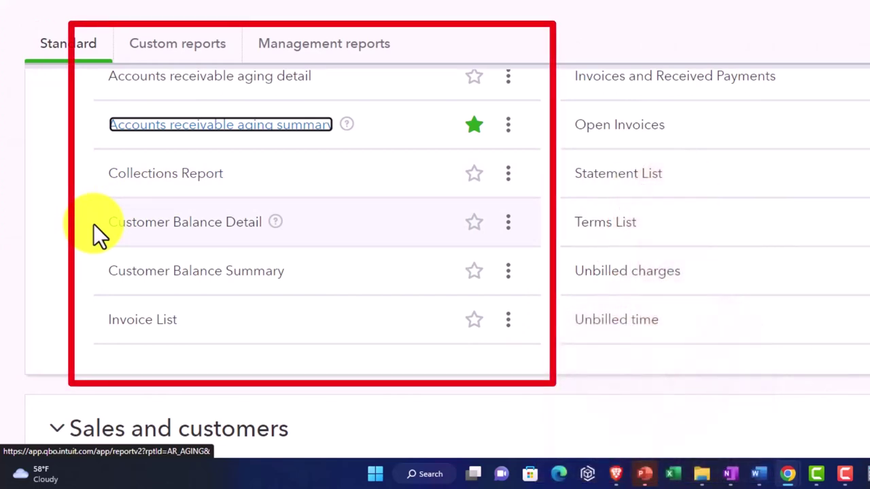
{"action": "scroll", "coordinate": [95, 204], "scroll_direction": "up", "scroll_amount": 1}
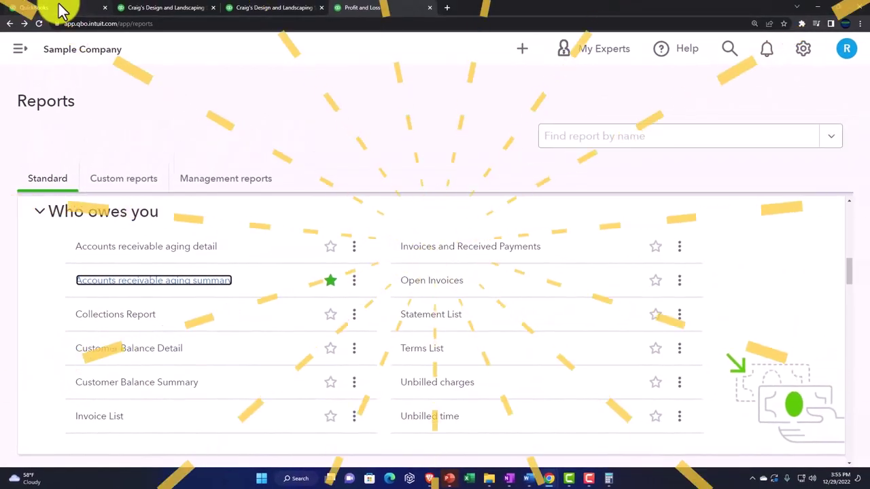
- Go from the dashboard to the Sales customer list with its balance summaries
{"action": "left_click", "coordinate": [60, 10]}
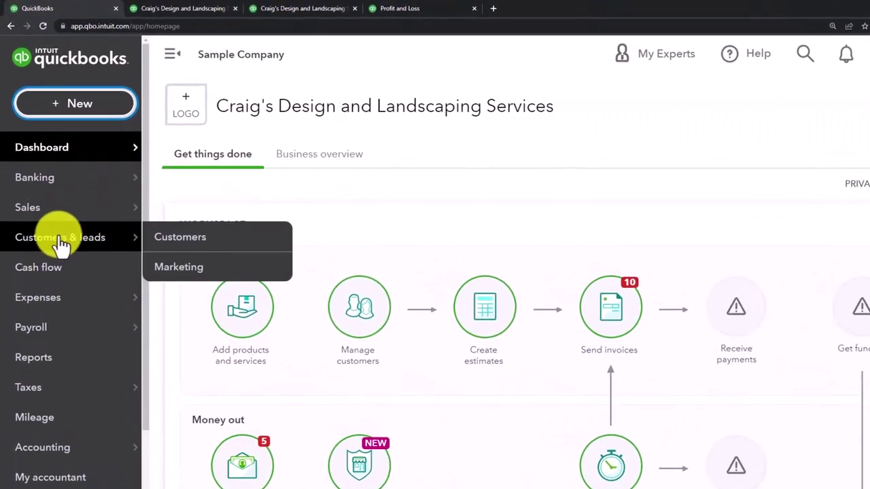
{"action": "left_click", "coordinate": [44, 190]}
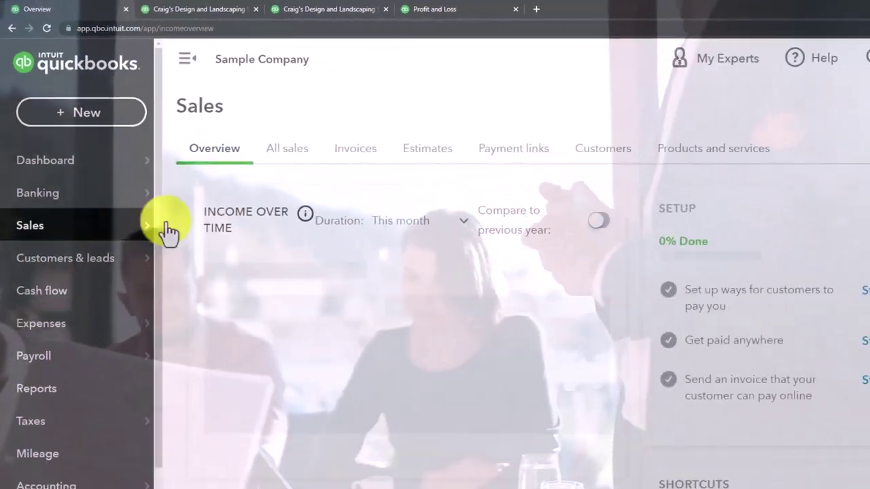
{"action": "left_click", "coordinate": [591, 150]}
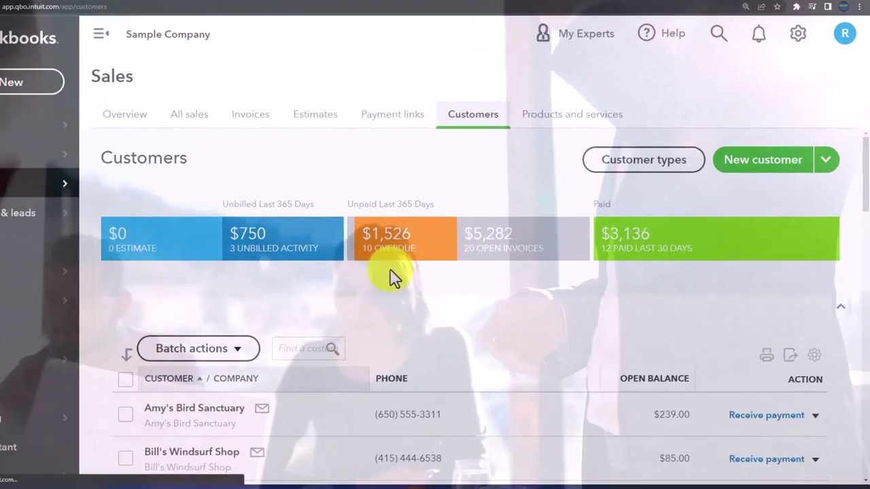
- Filter the customers to those with open invoices, then move to the Reports tab
{"action": "left_click", "coordinate": [465, 255]}
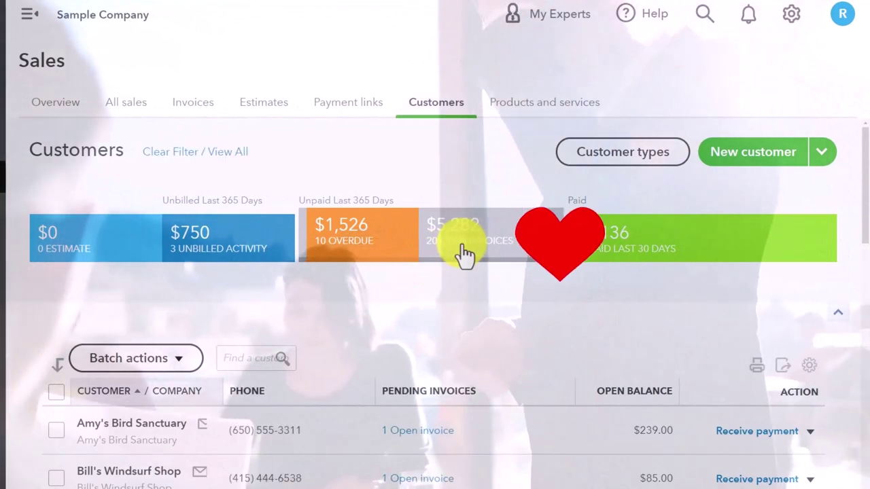
{"action": "scroll", "coordinate": [465, 254], "scroll_direction": "down", "scroll_amount": 3}
{"action": "scroll", "coordinate": [407, 335], "scroll_direction": "down", "scroll_amount": 2}
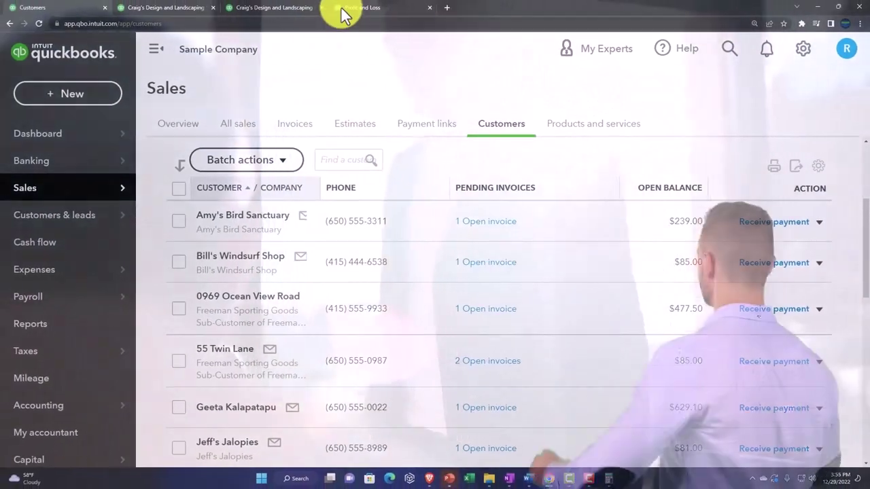
{"action": "left_click", "coordinate": [341, 8]}
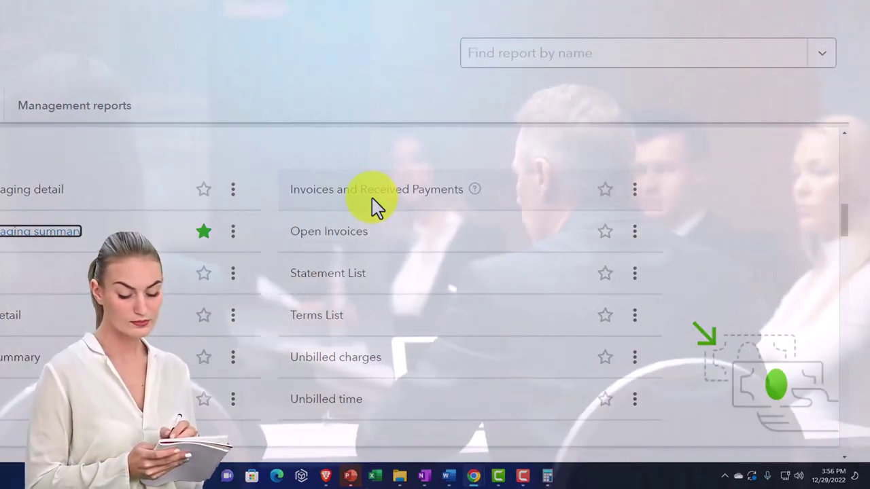
- Open the Open Invoices and Statement List reports from Who owes you in new tabs
{"action": "left_click", "coordinate": [366, 233]}
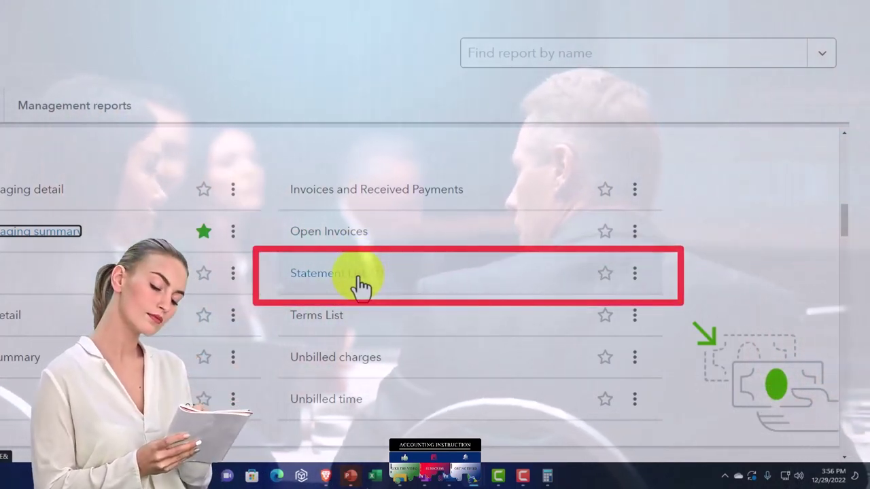
{"action": "left_click", "coordinate": [358, 278]}
{"action": "scroll", "coordinate": [373, 280], "scroll_direction": "down", "scroll_amount": 1}
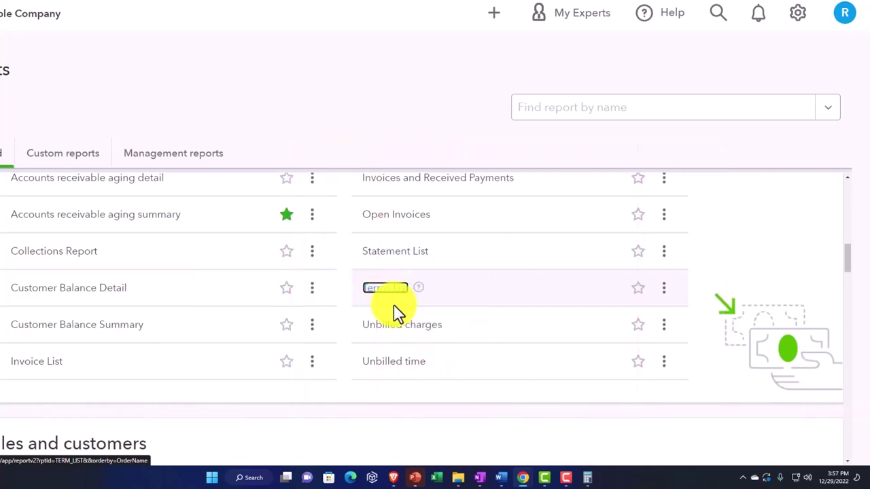
- Check the Terms List report's Due on receipt through Net 60 terms, then close its tab
{"action": "left_click", "coordinate": [497, 8]}
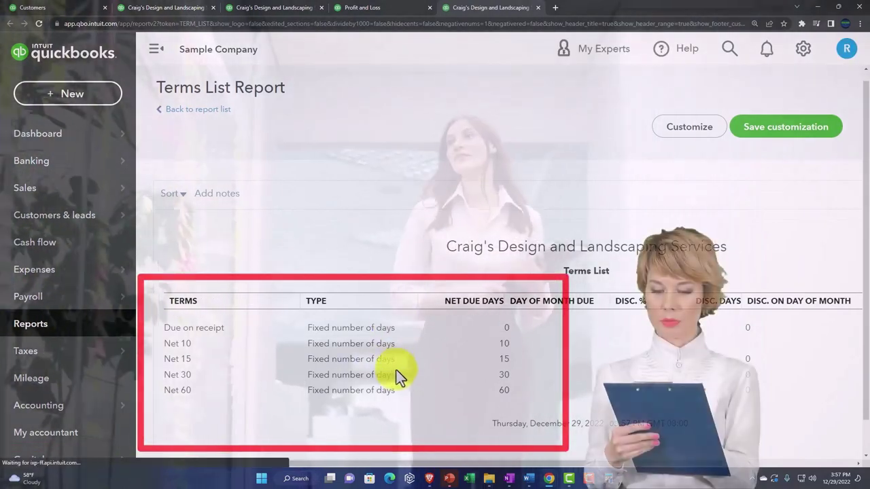
{"action": "left_click", "coordinate": [540, 7]}
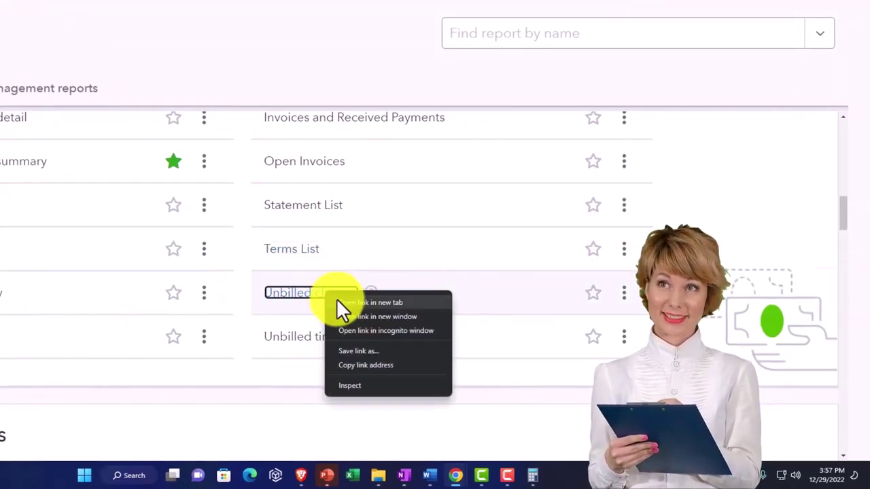
- Open Unbilled charges in a new tab to see two customers at $375.00 each
{"action": "left_click", "coordinate": [337, 301]}
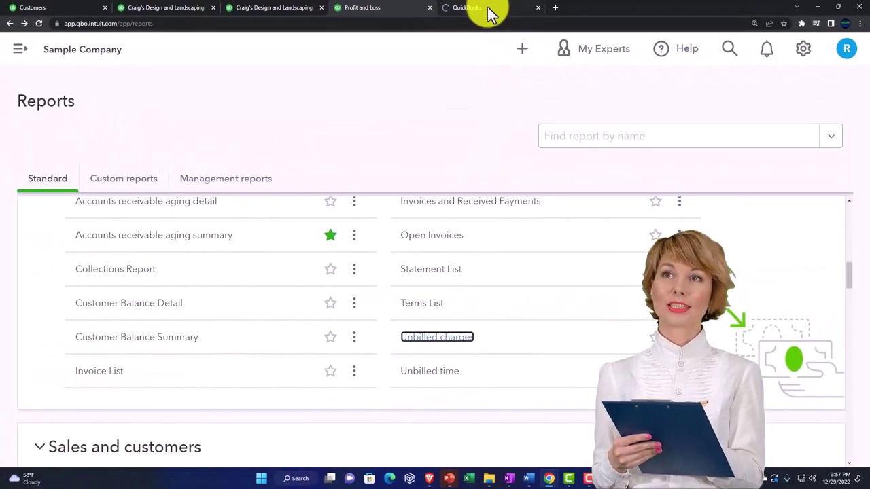
{"action": "left_click", "coordinate": [487, 8]}
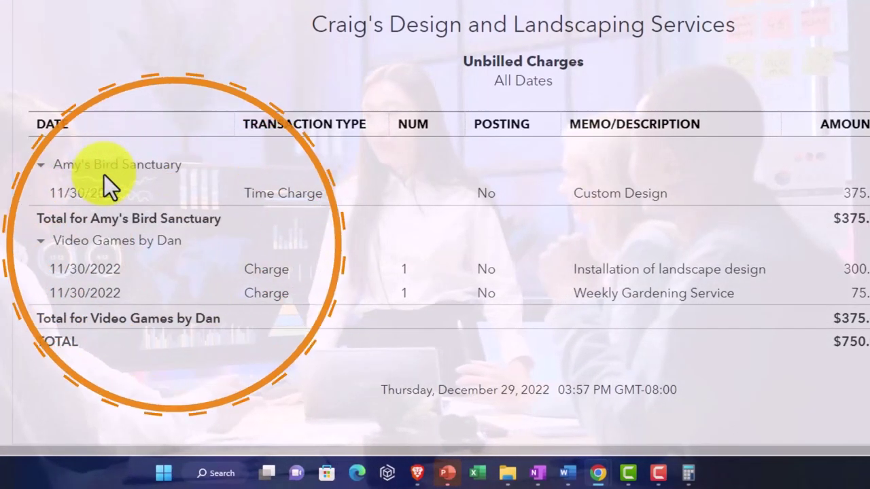
- Start a new invoice with Amy's Bird Sanctuary as the customer
{"action": "left_click", "coordinate": [68, 93]}
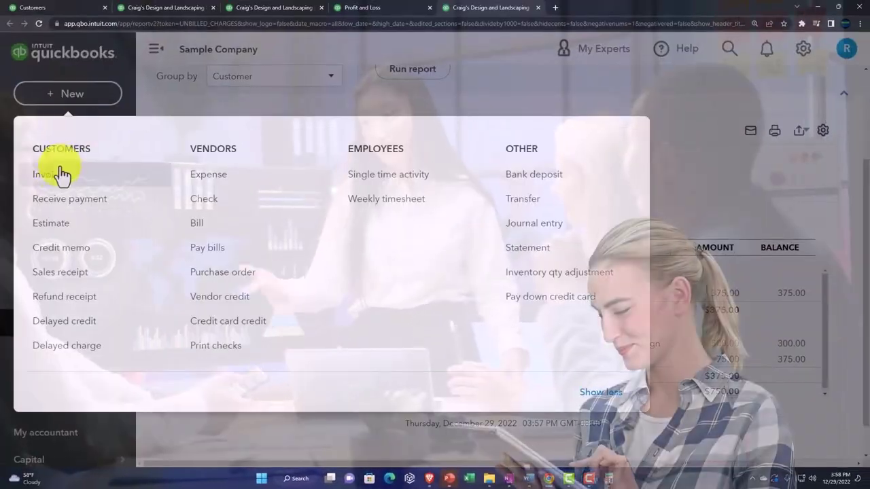
{"action": "left_click", "coordinate": [60, 175]}
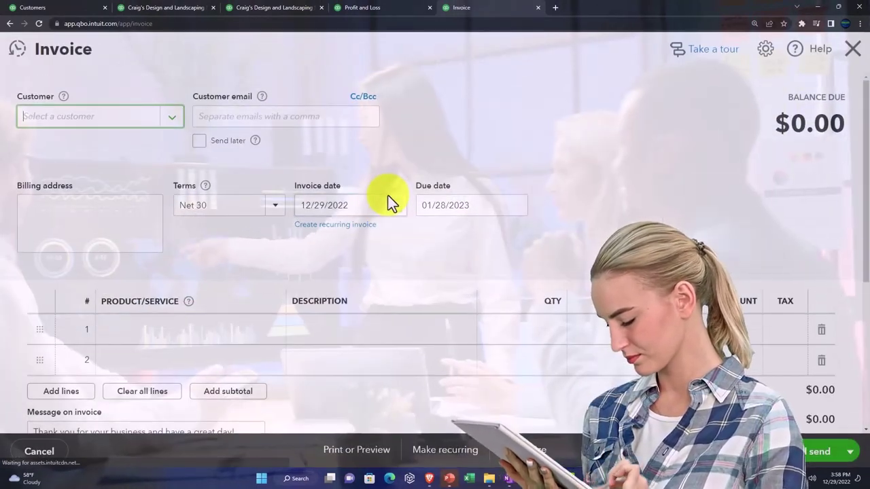
{"action": "type", "text": "amy"}
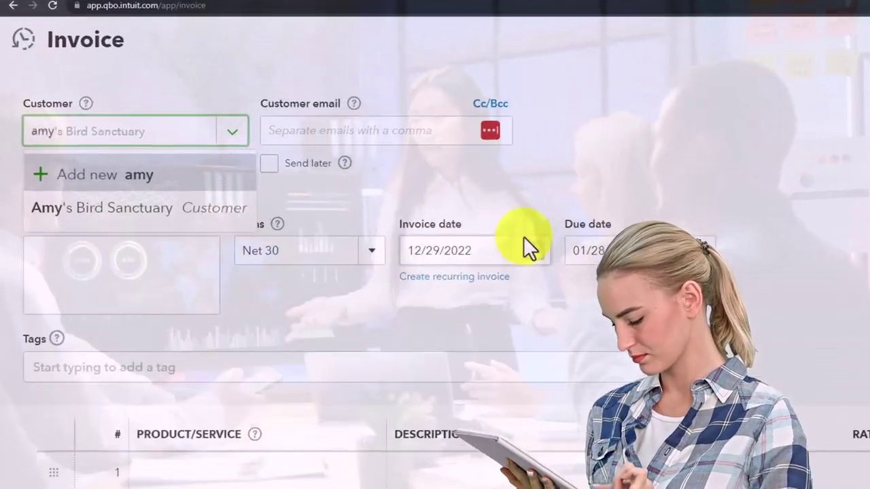
{"action": "key", "text": "Down"}
{"action": "key", "text": "Tab"}
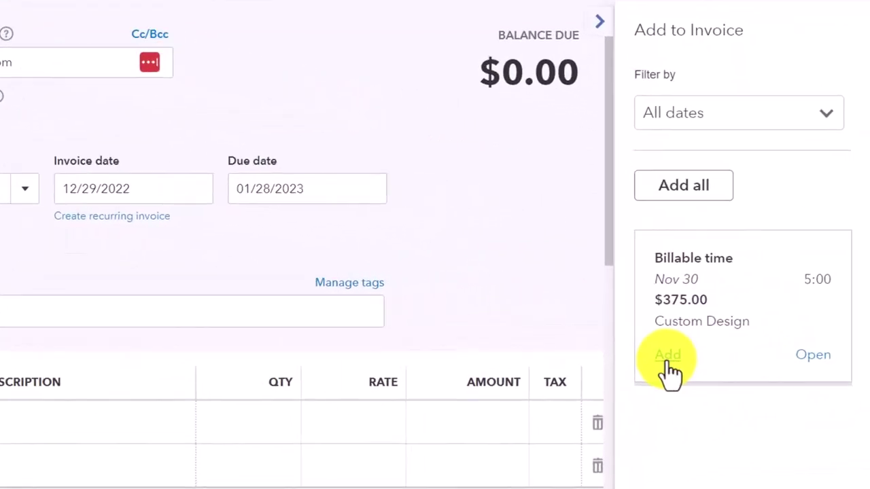
- Add the $375 unbilled Custom Design time, then discard the invoice without saving
{"action": "left_click", "coordinate": [668, 356]}
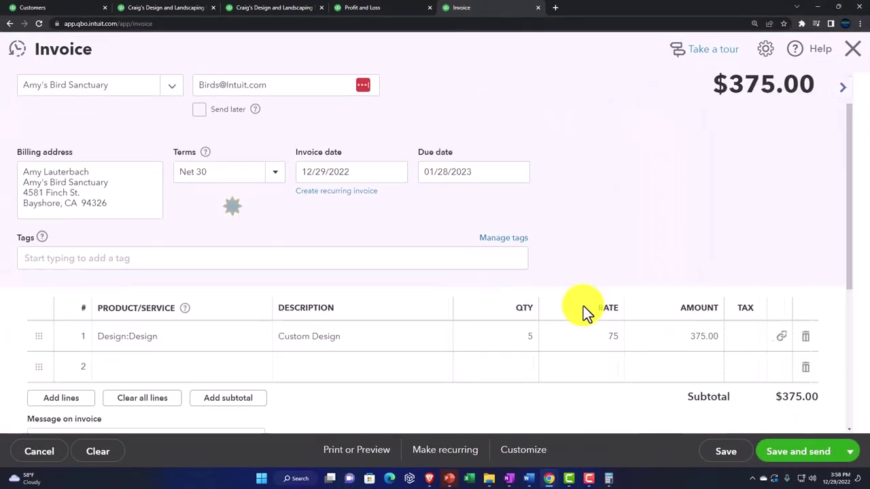
{"action": "left_click", "coordinate": [852, 53]}
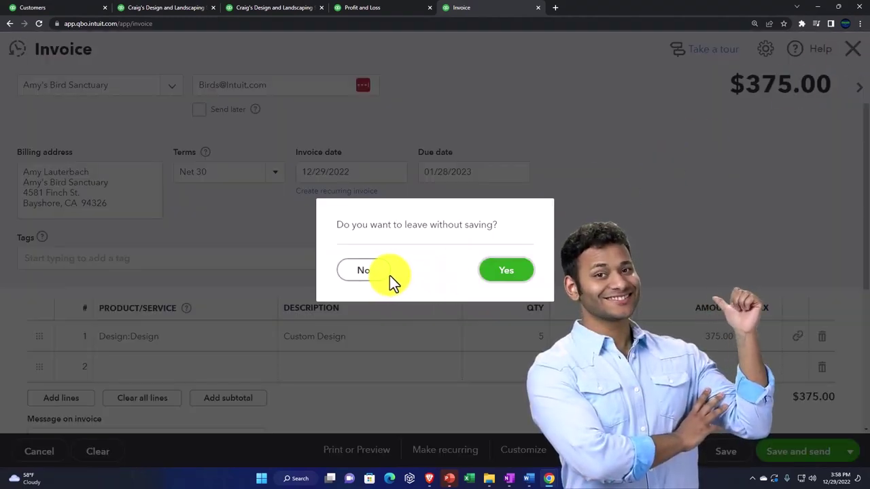
{"action": "left_click", "coordinate": [495, 275]}
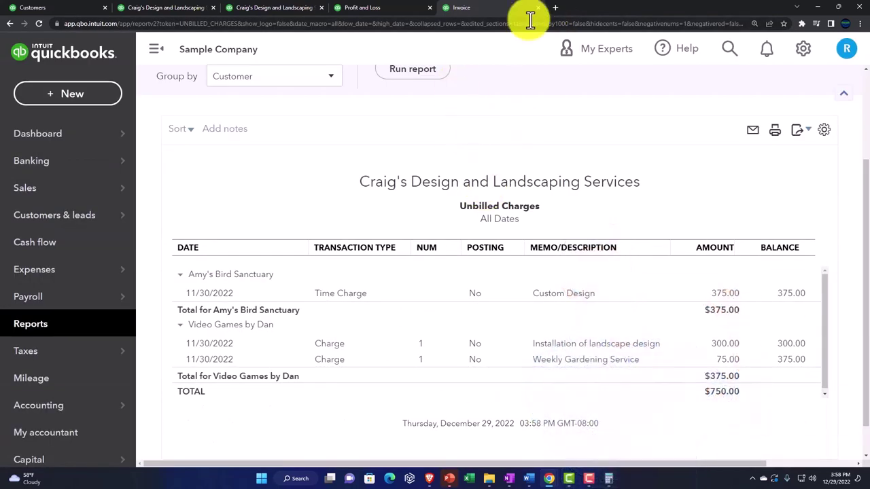
- Close the leftover Invoice tab and scroll Reports to Sales by Customer Detail and Summary
{"action": "left_click", "coordinate": [537, 8]}
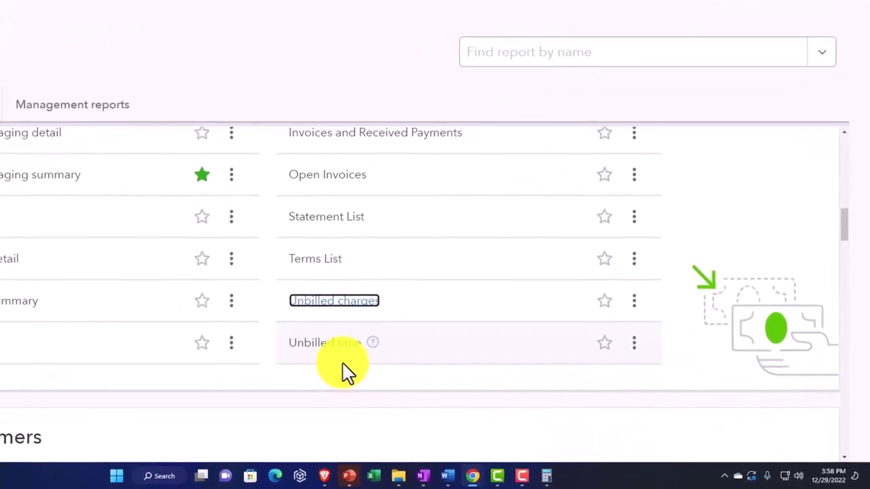
{"action": "scroll", "coordinate": [344, 369], "scroll_direction": "down", "scroll_amount": 2}
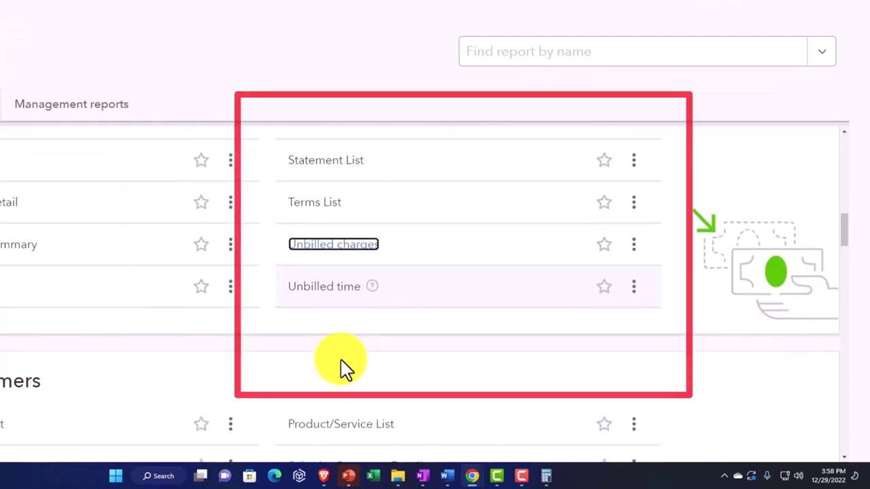
{"action": "scroll", "coordinate": [343, 369], "scroll_direction": "down", "scroll_amount": 3}
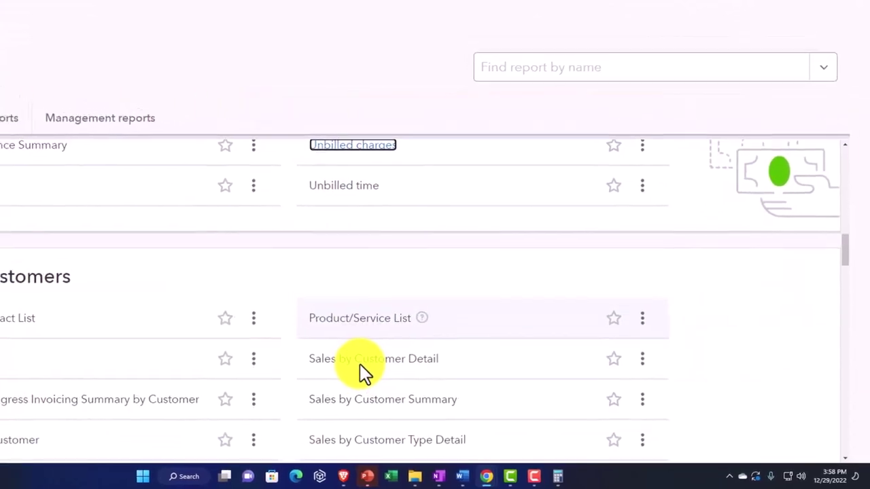